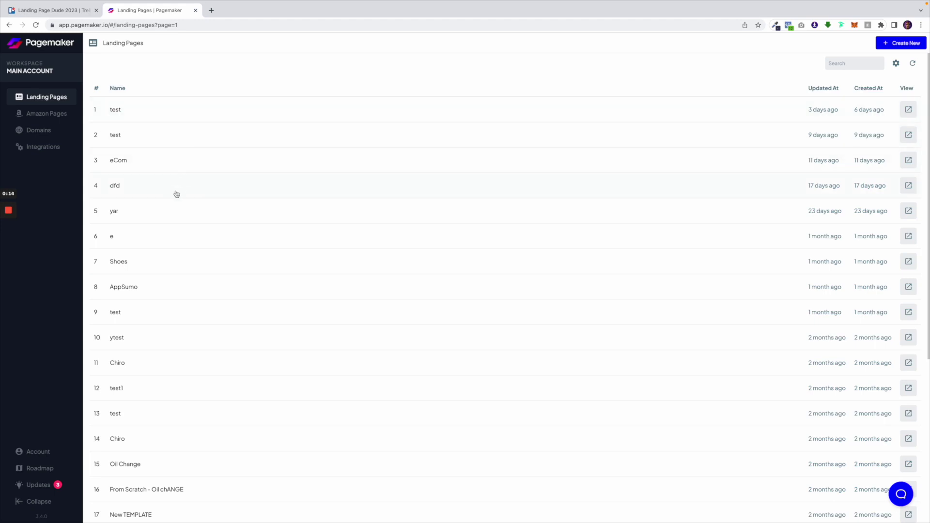
# Step: Open the test campaign, review its visitor analytics, and view its forms list (one form, 0 entries)
pyautogui.click(142, 113)
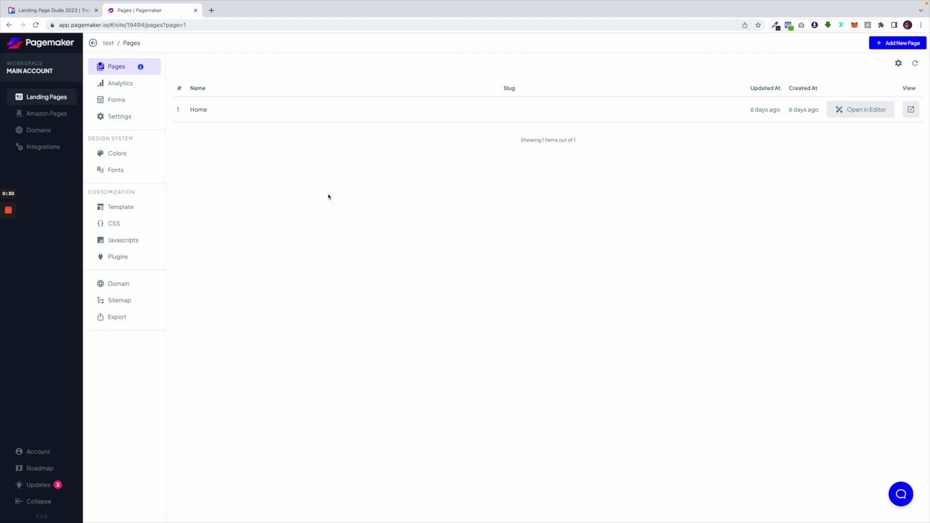
pyautogui.click(123, 83)
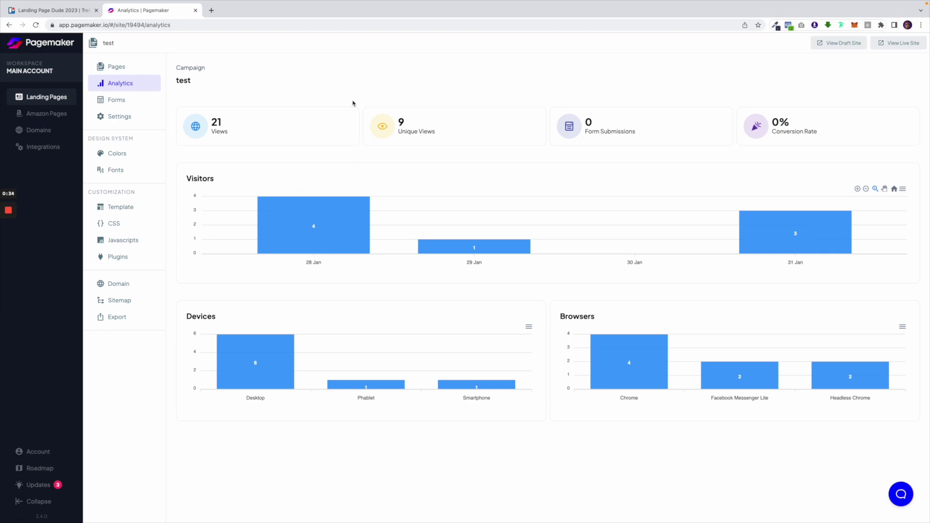
pyautogui.click(131, 106)
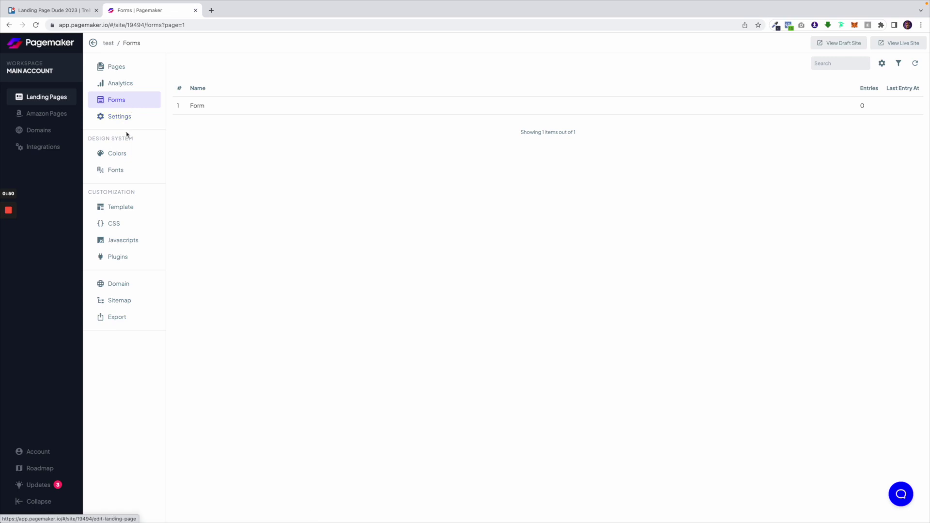
# Step: Check the test site's settings (name and description 'test', no favicon), then view its colour palettes
pyautogui.click(129, 119)
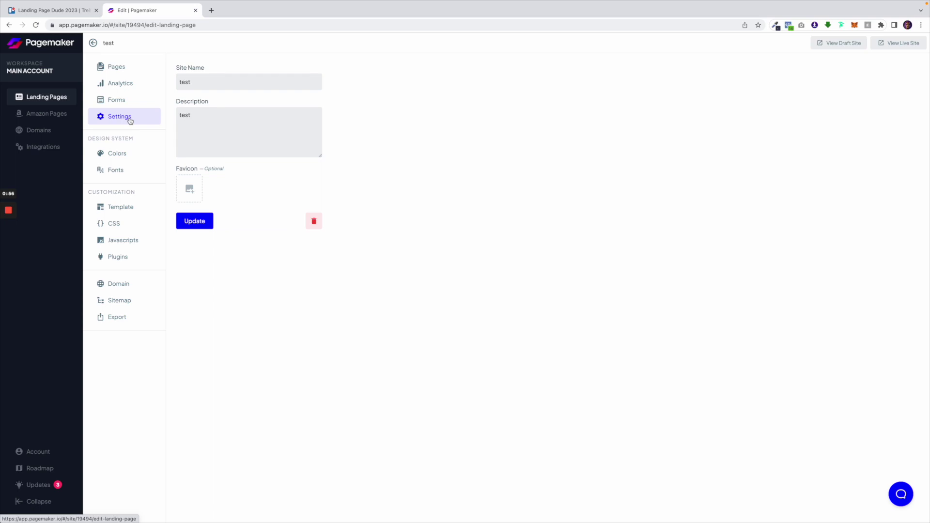
pyautogui.click(128, 158)
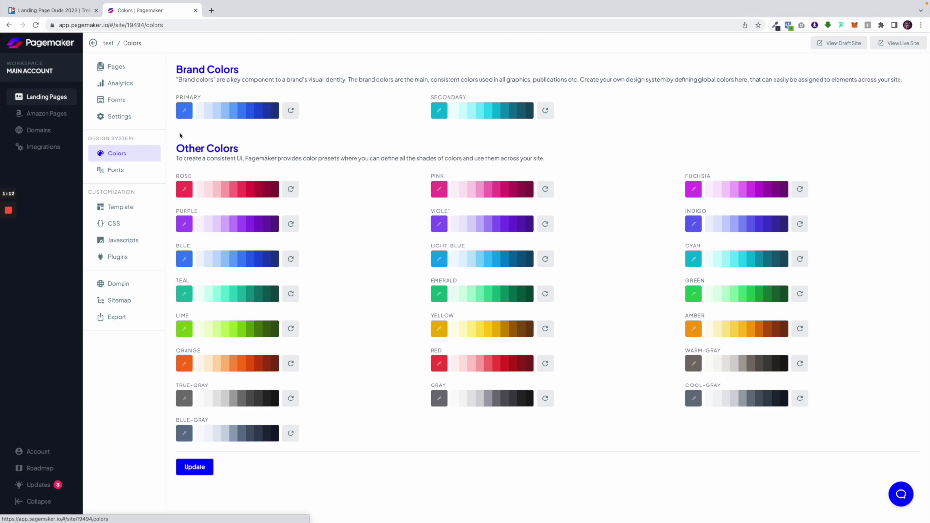
# Step: Read the Primary brand colour as RGB, HSL and hex #3B82F6, then close the picker
pyautogui.click(185, 115)
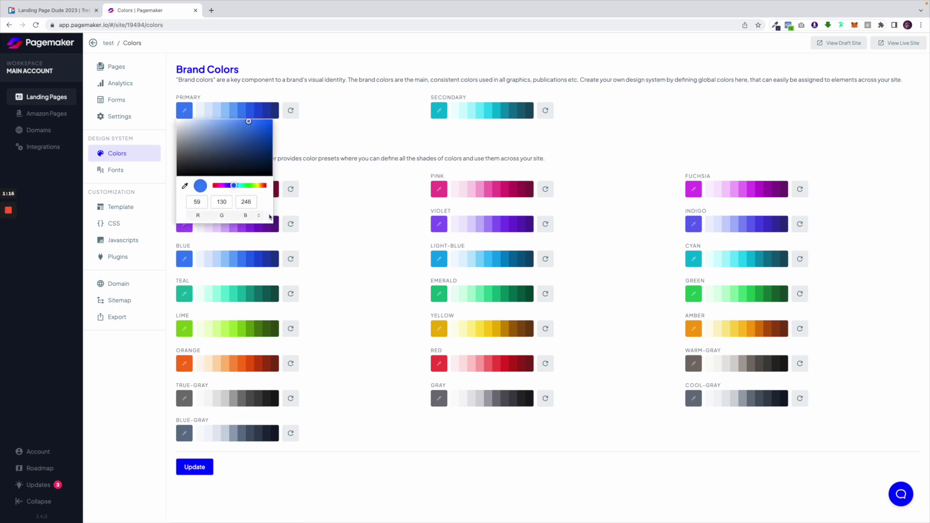
pyautogui.click(260, 215)
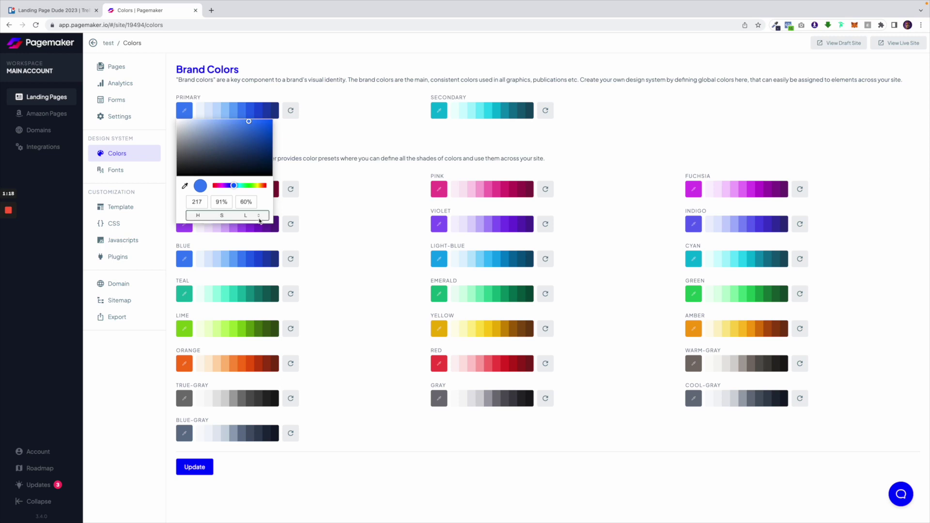
pyautogui.click(259, 218)
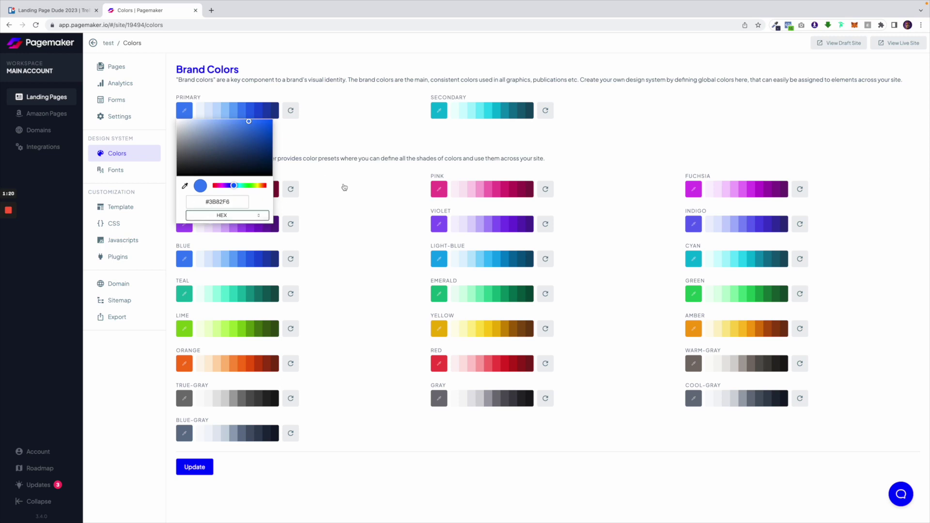
pyautogui.click(342, 110)
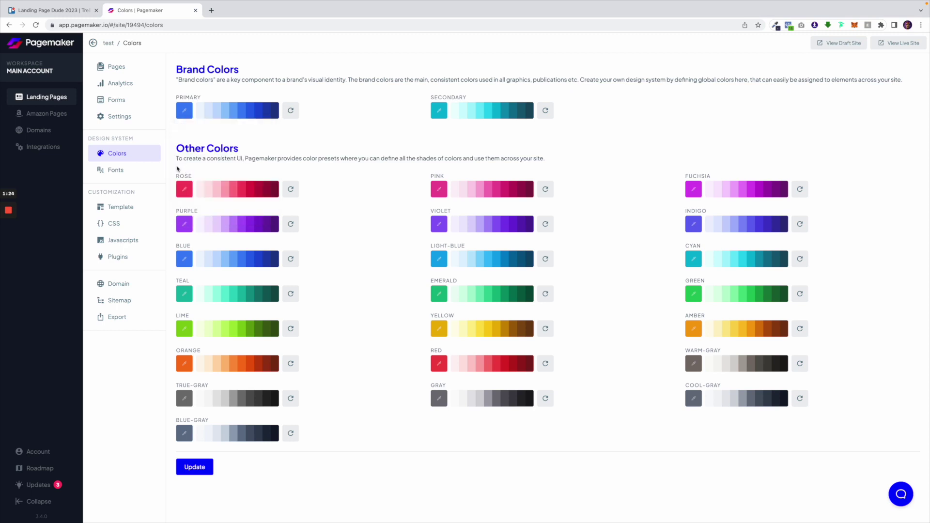
# Step: Review the Display and Body fonts, browse the ready-made templates, and view the empty CSS styles page
pyautogui.click(118, 172)
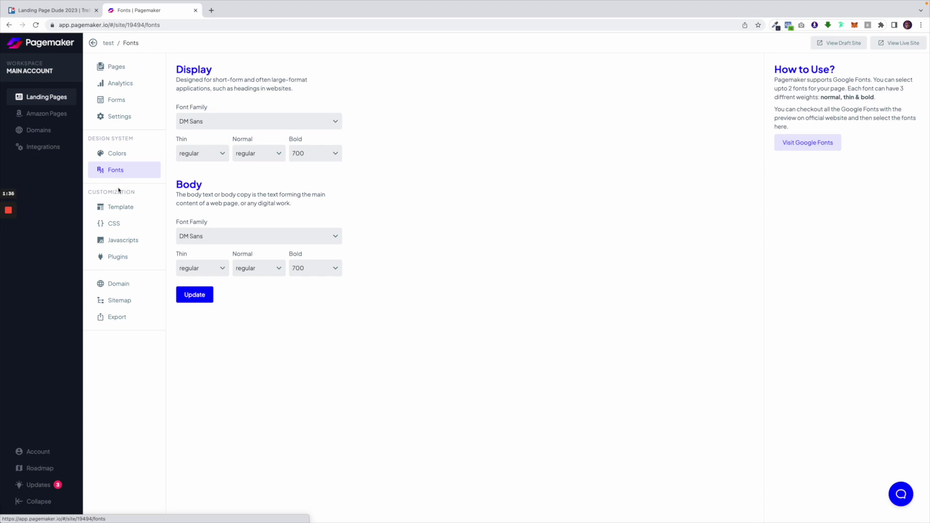
pyautogui.click(113, 207)
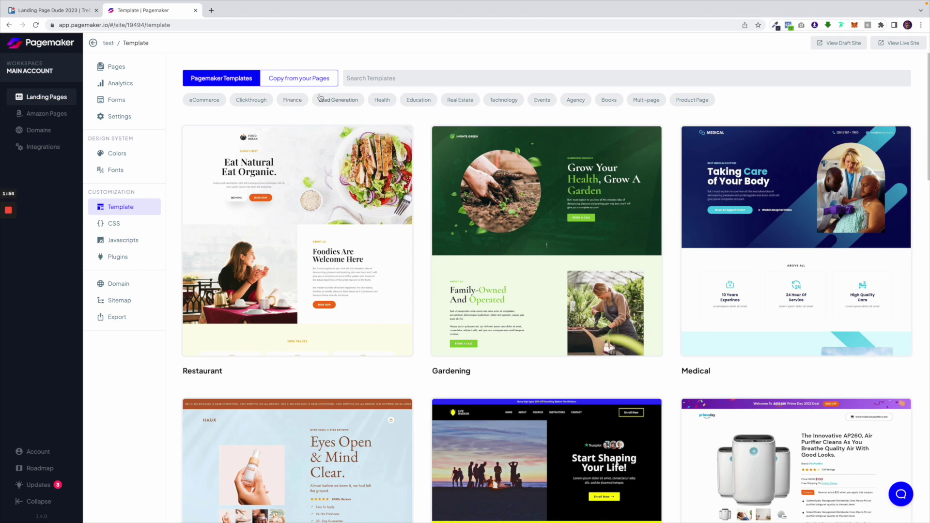
pyautogui.click(123, 233)
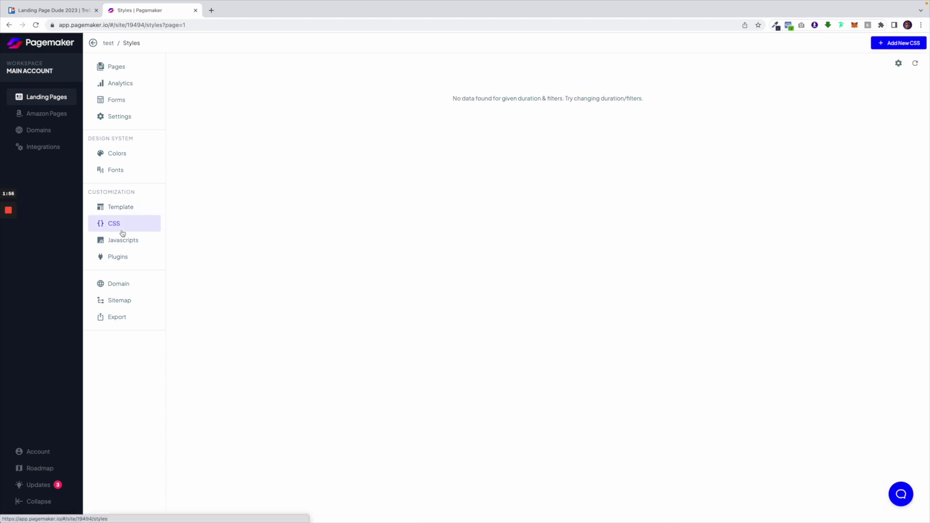
# Step: Check the campaign's Javascripts, then list the inactive Facebook, Google Analytics and Google Tag Manager plugins
pyautogui.click(123, 240)
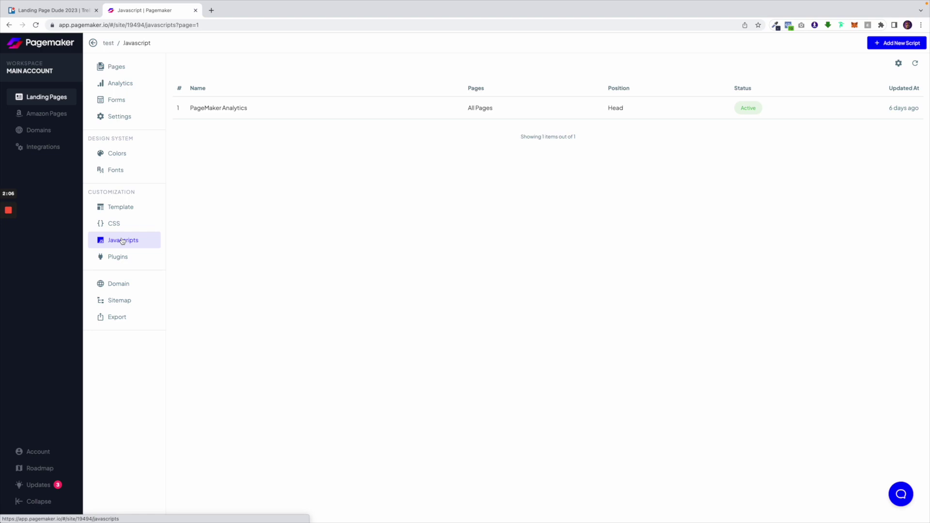
pyautogui.click(116, 258)
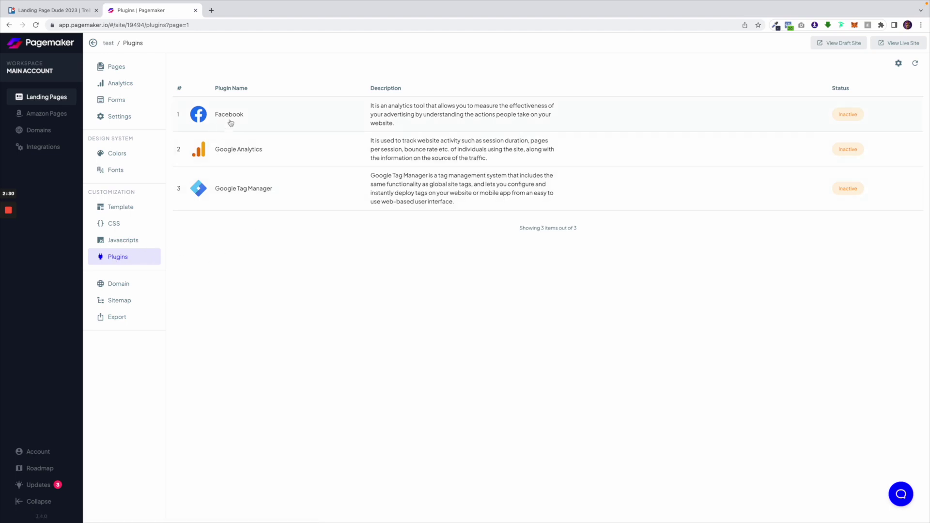
# Step: Open the Facebook plugin settings, with an empty Pixel ID and optional App ID
pyautogui.click(276, 117)
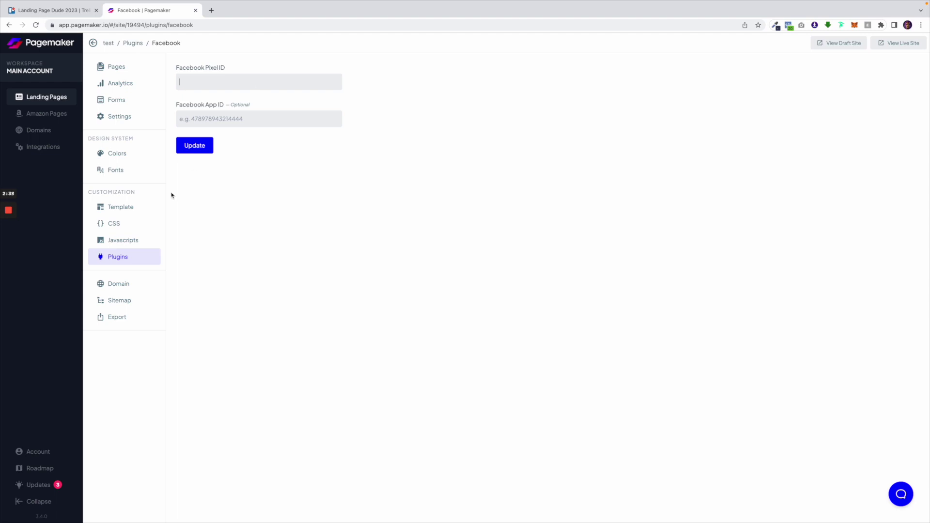
# Step: Review the pagemaker.link subdomain and custom domain list without choosing one, then view the sitemap
pyautogui.click(137, 289)
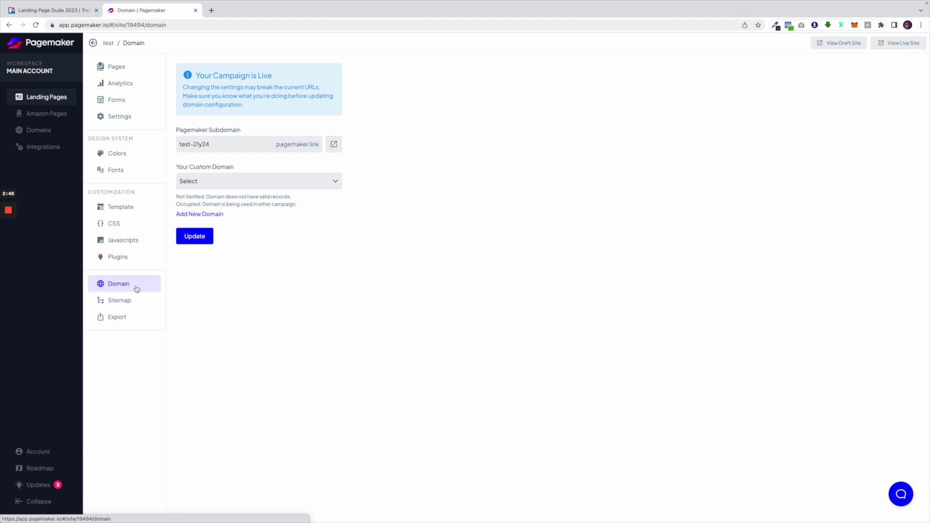
pyautogui.click(271, 180)
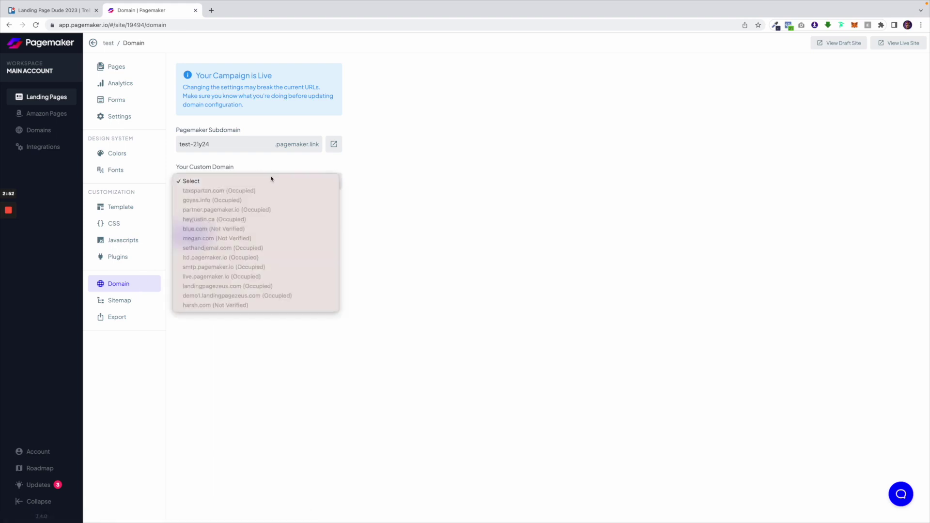
pyautogui.click(344, 231)
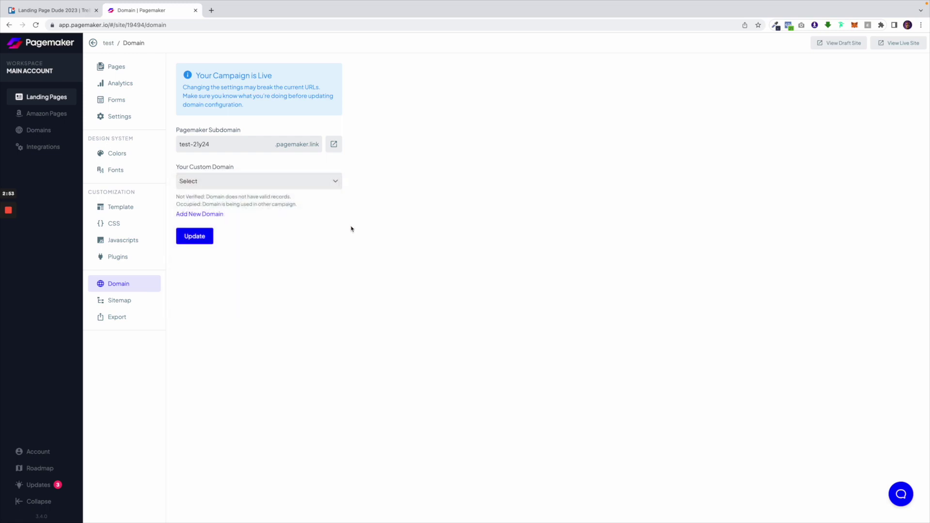
pyautogui.click(148, 303)
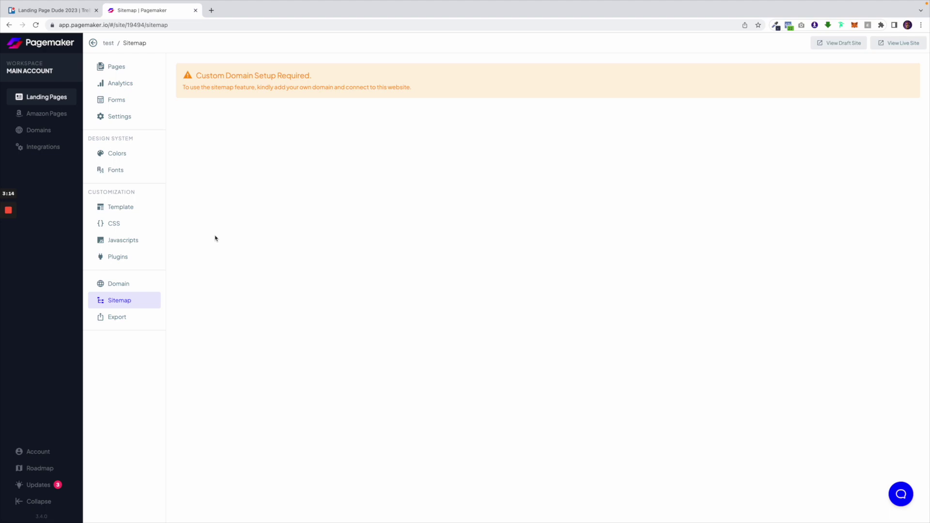
# Step: View the test site's empty export history, then return to the Landing Pages list
pyautogui.click(126, 325)
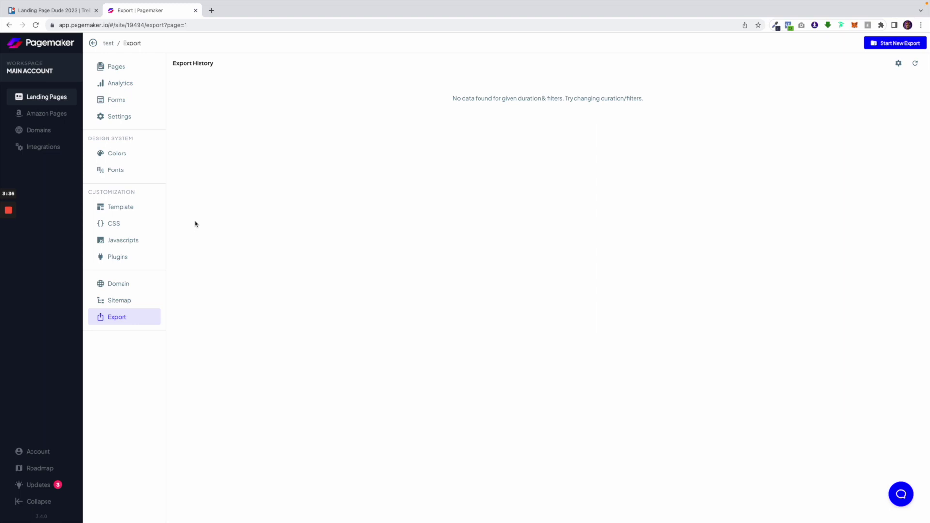
pyautogui.click(47, 103)
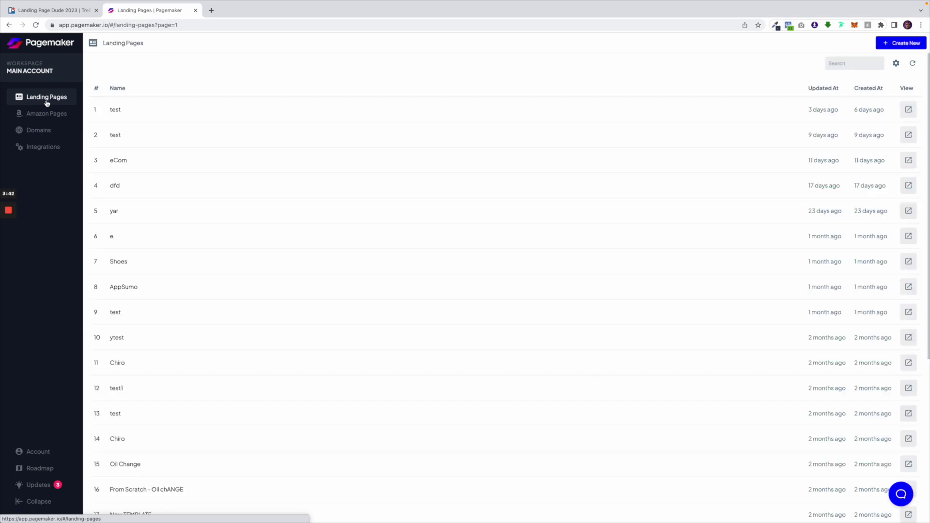
# Step: Browse the 13 connected domains and their verification status, then open the Add Domain form
pyautogui.click(45, 138)
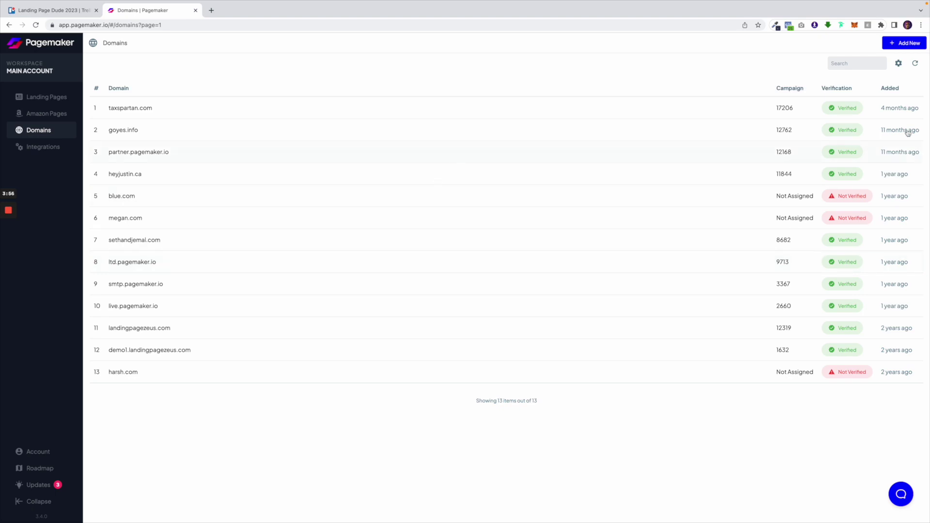
pyautogui.click(910, 45)
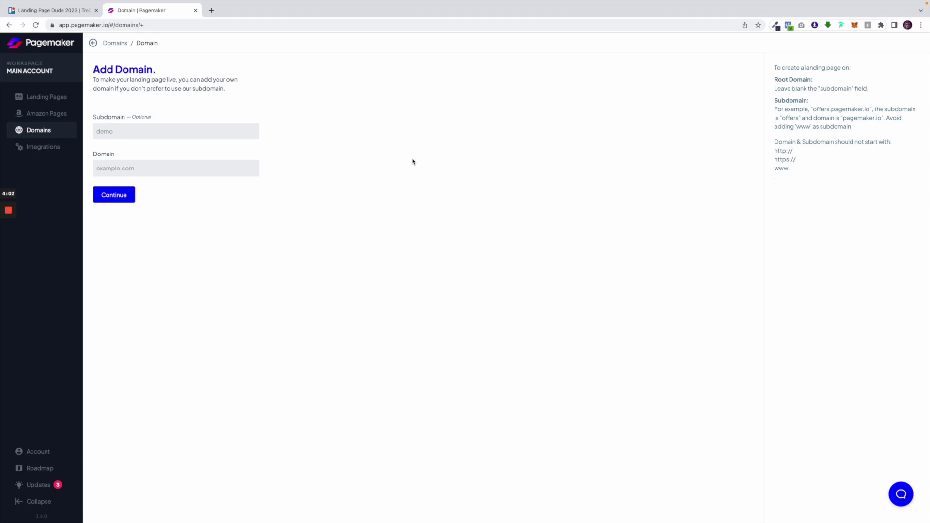
# Step: Go to Integrations and start a new one, showing providers like Mailchimp, Zapier, Stripe and Razorpay
pyautogui.click(56, 153)
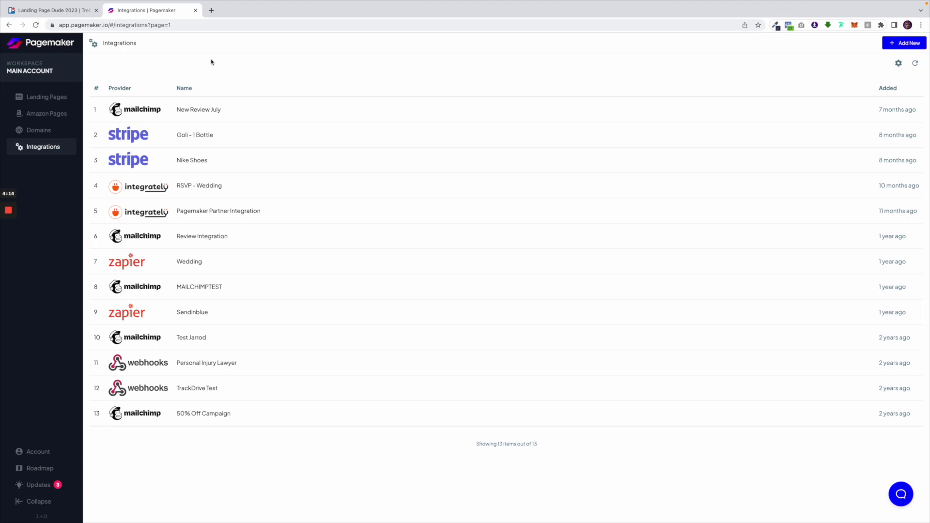
pyautogui.click(898, 41)
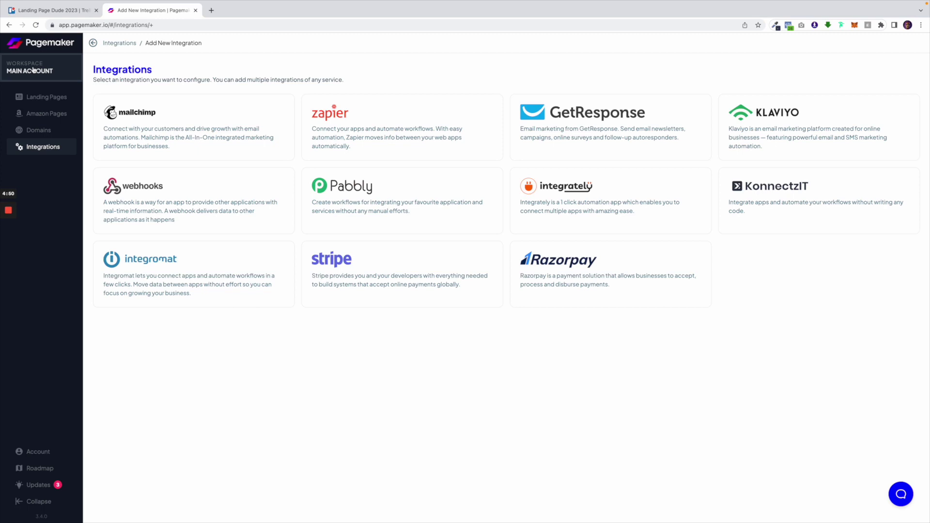
# Step: Switch the active workspace to Vacation Properties and reopen the workspace list to confirm it
pyautogui.click(34, 70)
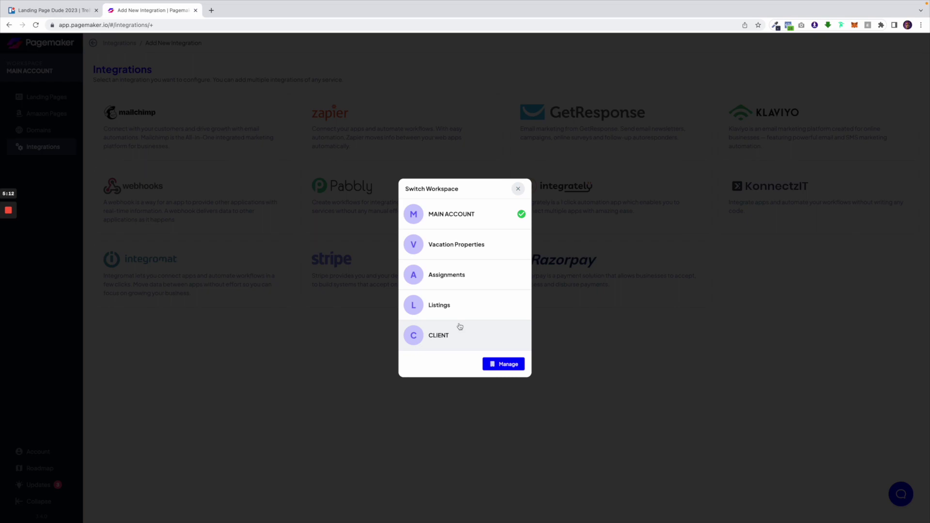
pyautogui.click(478, 252)
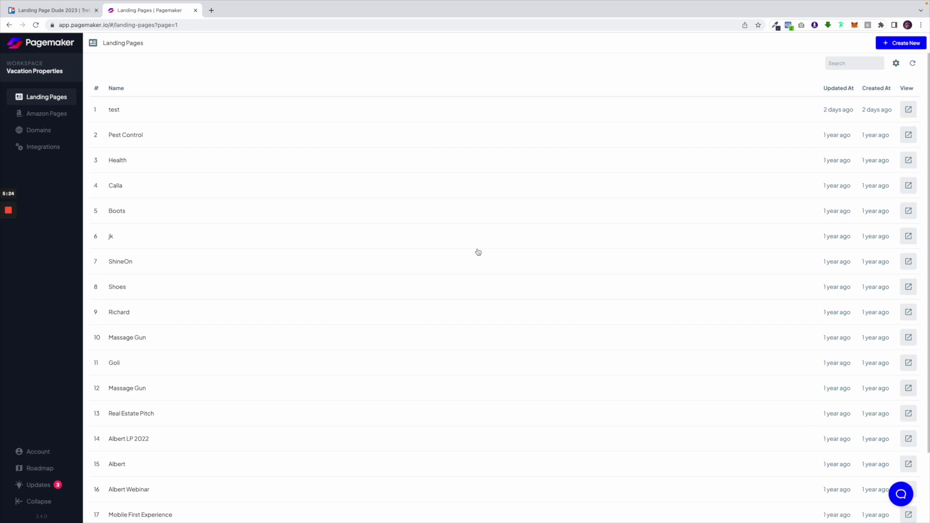
pyautogui.click(35, 72)
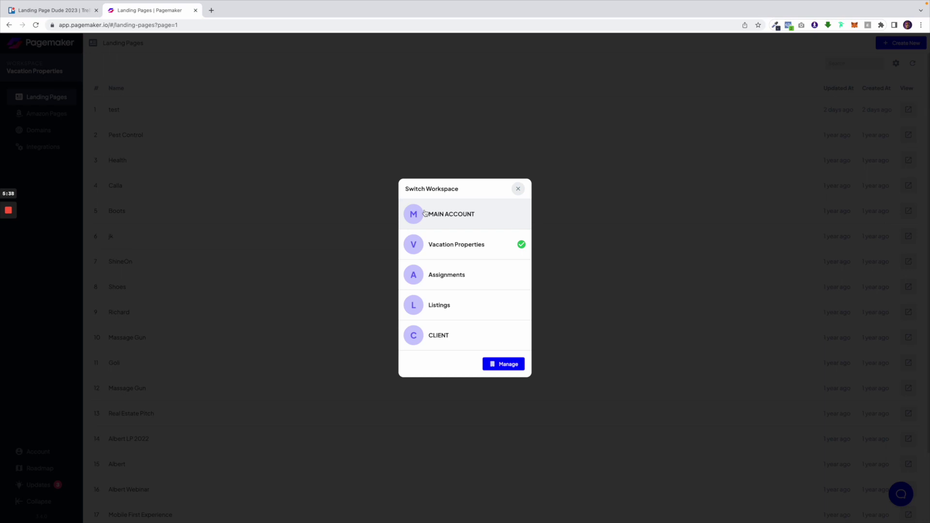
# Step: Close the Switch Workspace dialog
pyautogui.click(266, 162)
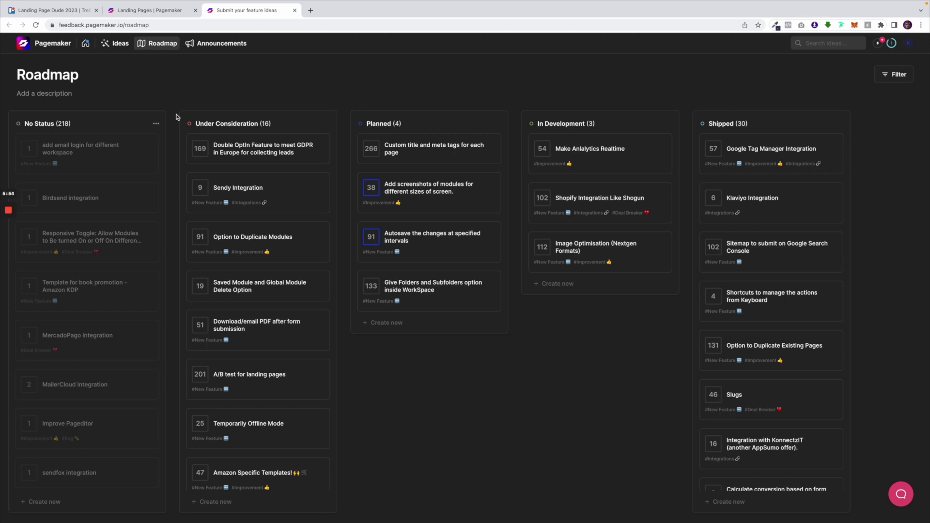
# Step: Close the roadmap tab, then view the full admin updates announcement and close it
pyautogui.click(295, 10)
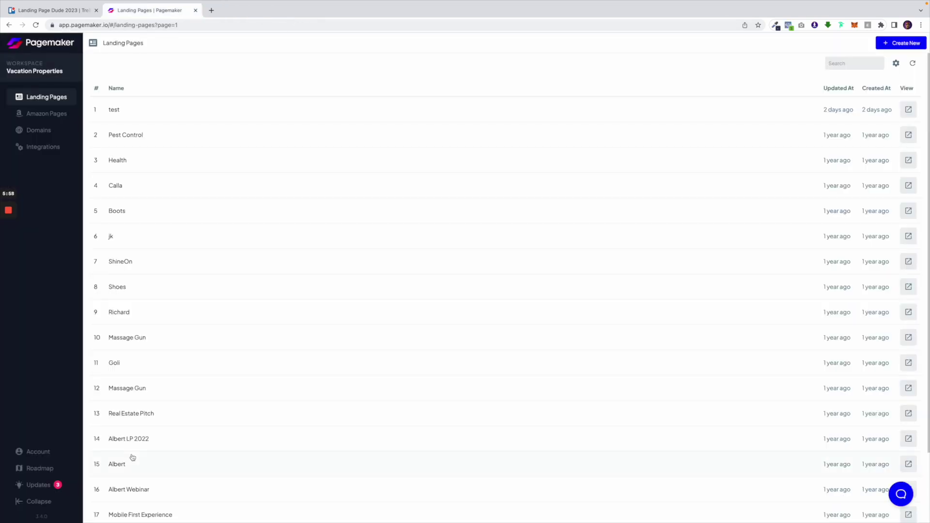
pyautogui.click(52, 485)
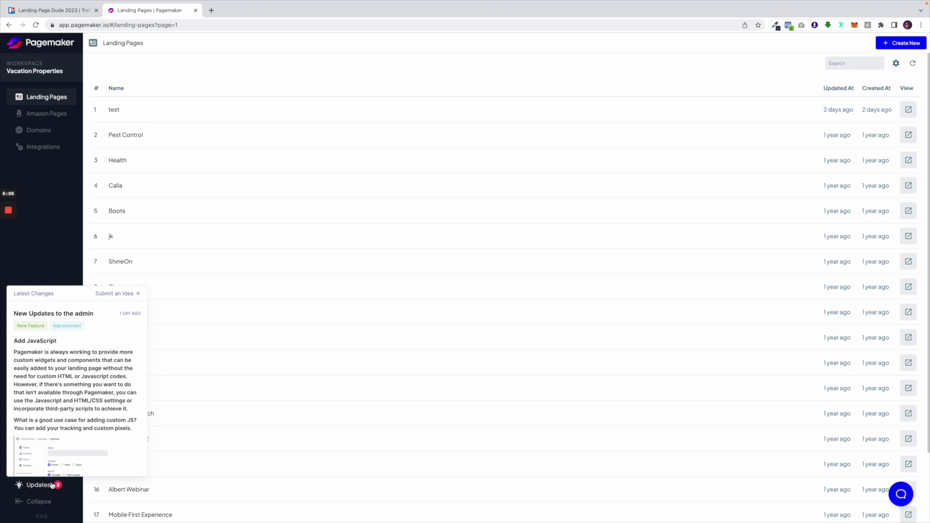
pyautogui.click(53, 314)
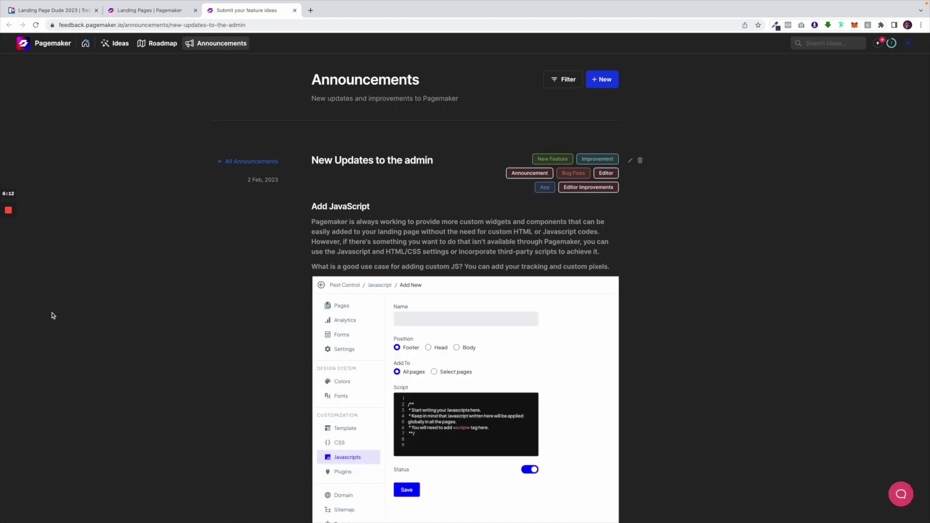
pyautogui.hotkey('ctrl', 'w')
# Step: Open the Albert landing page's pages, review the latest updates again, then return to Landing Pages
pyautogui.click(188, 471)
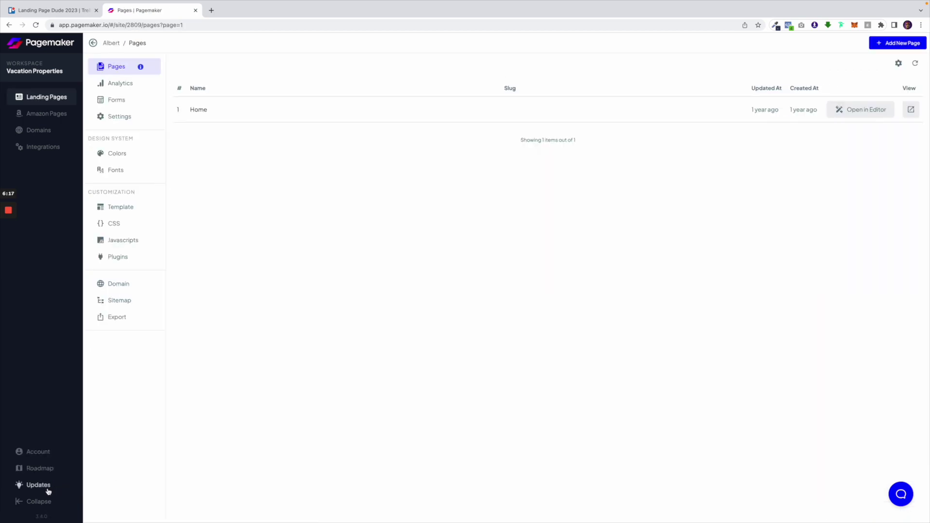
pyautogui.click(48, 489)
pyautogui.scroll(-10, 84, 407)
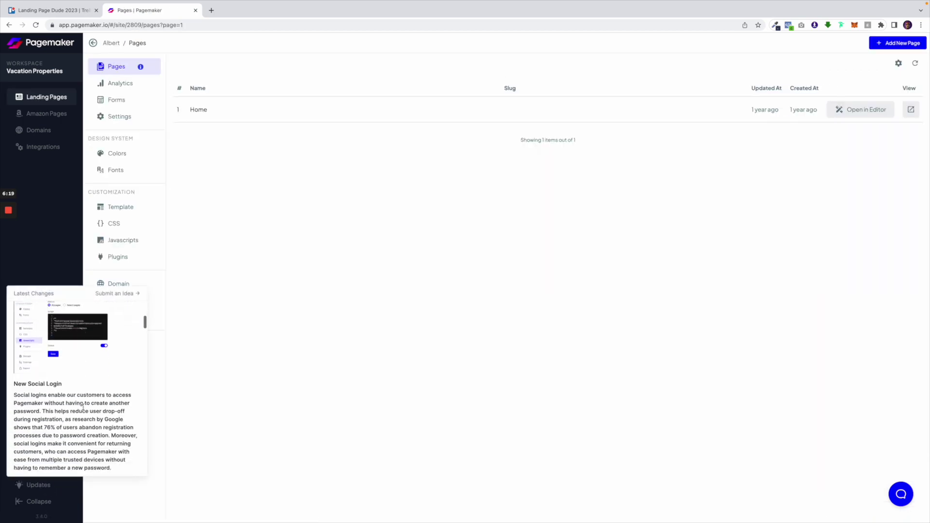
pyautogui.scroll(5, 83, 406)
pyautogui.click(253, 347)
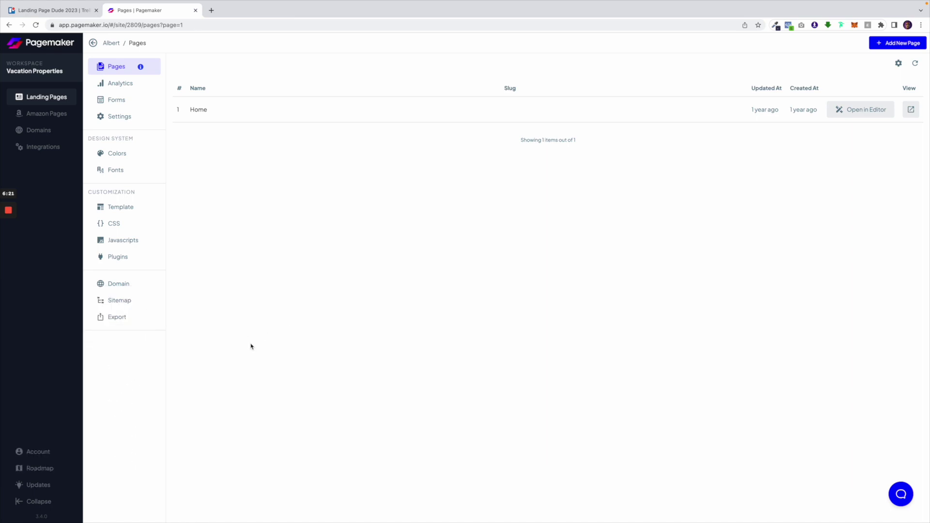
pyautogui.click(44, 98)
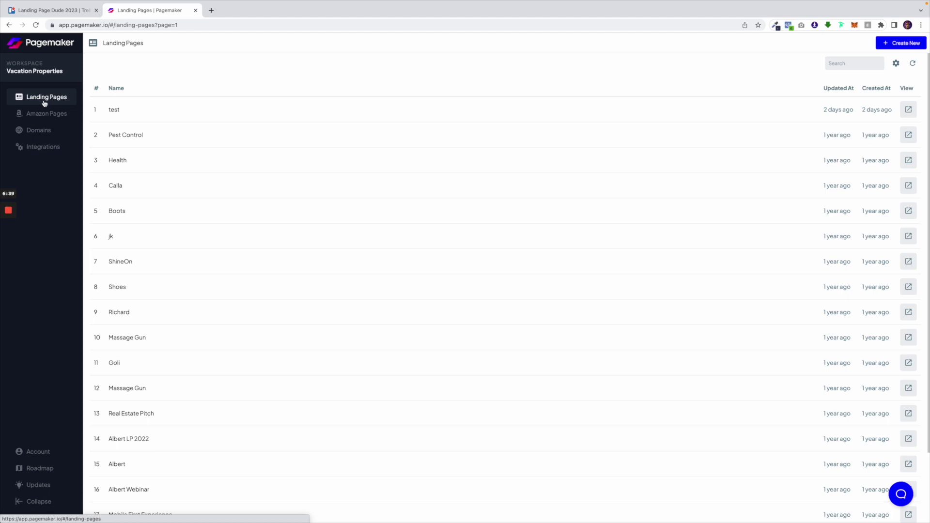
# Step: Return to the Vacation Properties workspace's Landing Pages list
pyautogui.moveTo(6, 212)
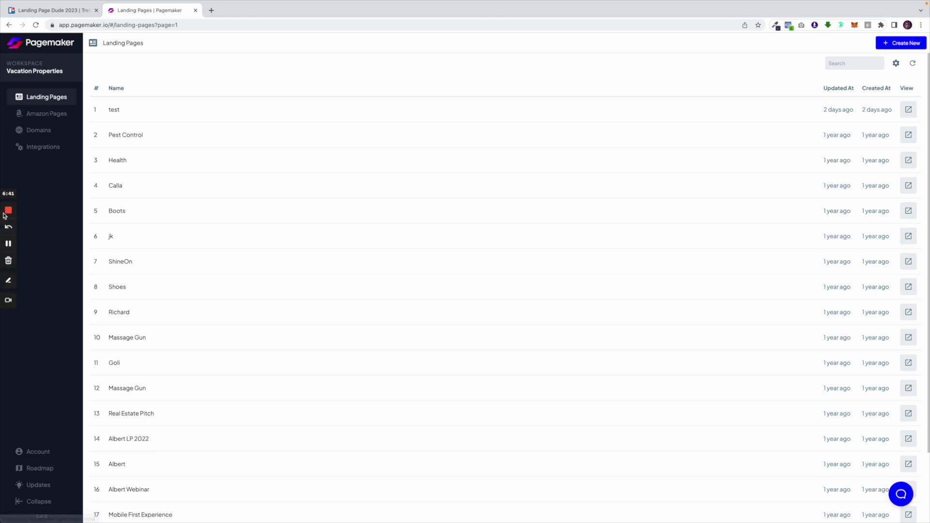